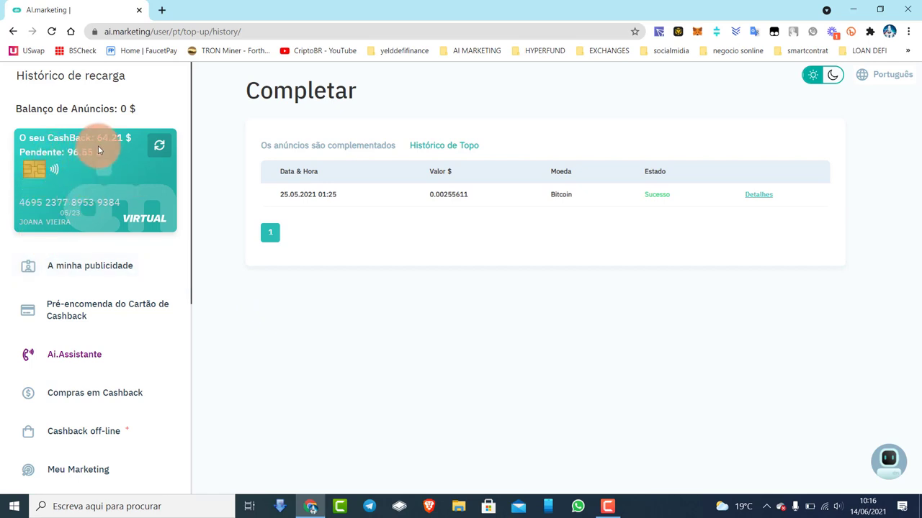
Copy the Bitcoin amount 0.00255611 from the Valor column of the top-up history
drag(443, 196, 478, 194)
right_click(450, 195)
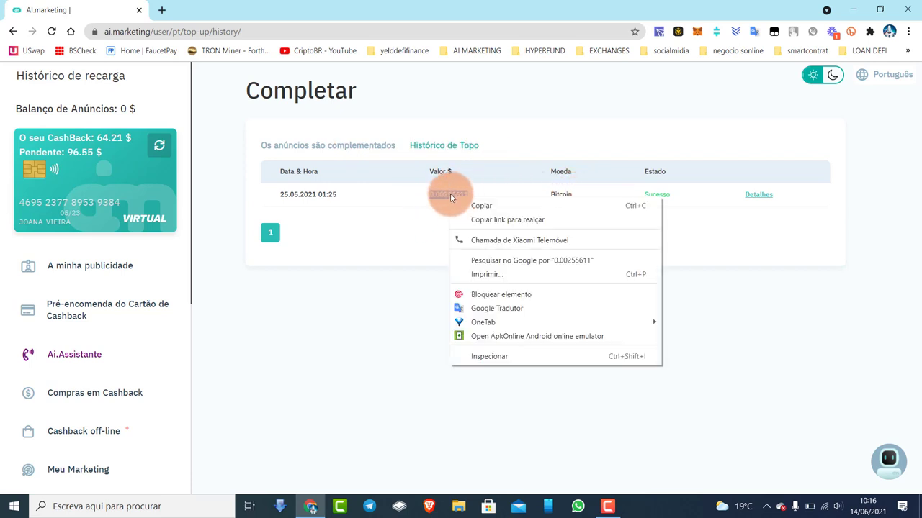
click(478, 204)
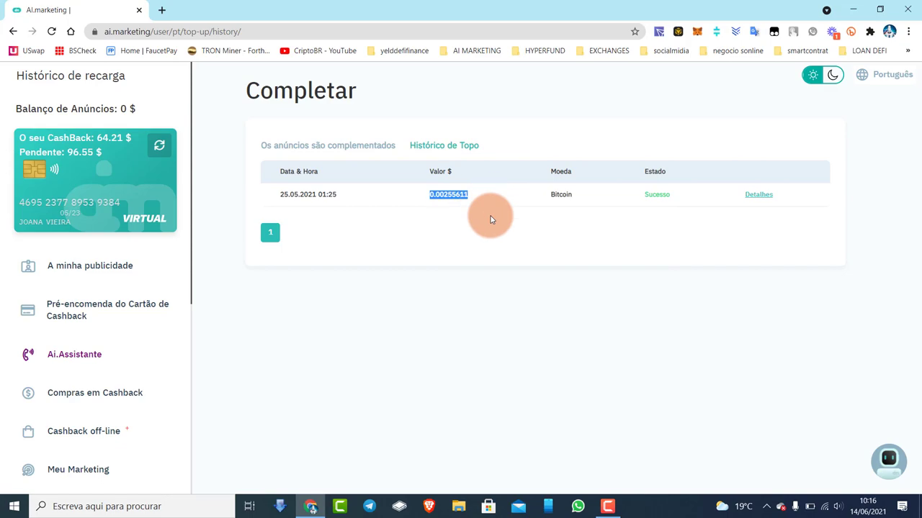
Search Google for "btc usd" in a new tab and convert the copied 0.00255611 Bitcoin to US dollars
click(162, 12)
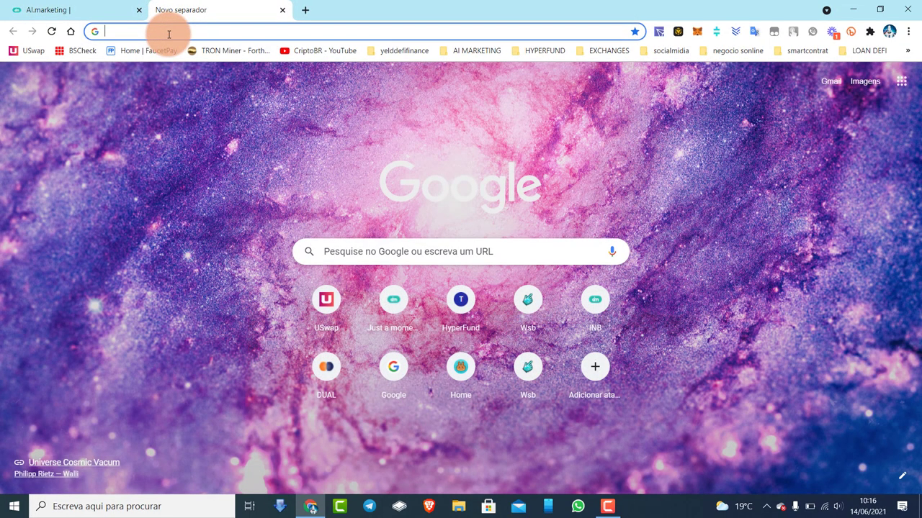
text(btc)
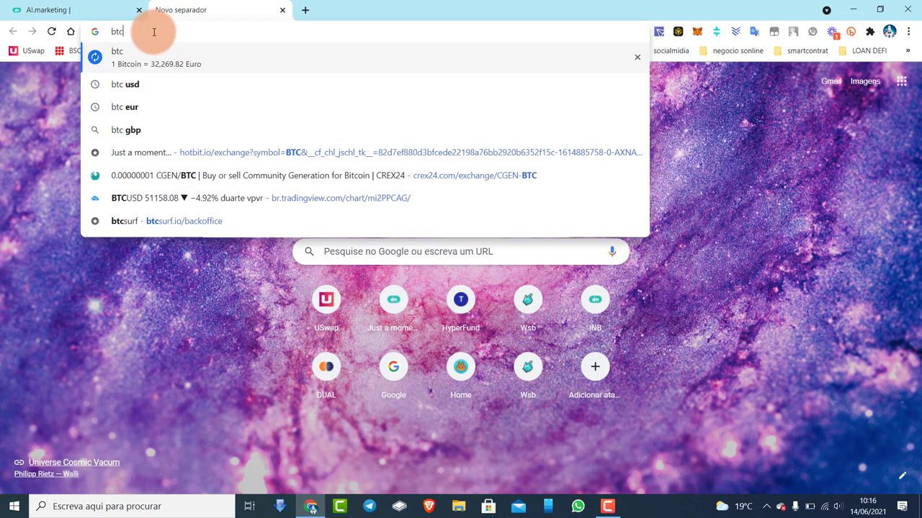
click(157, 85)
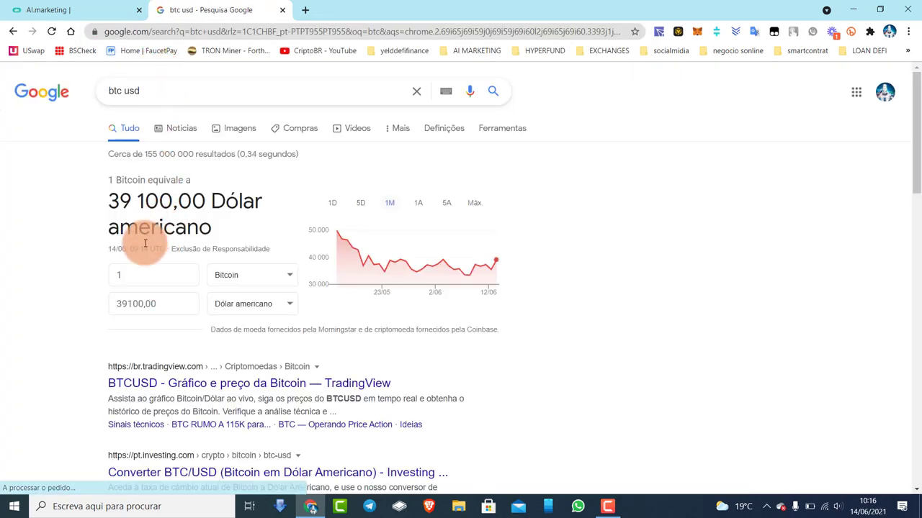
right_click(121, 279)
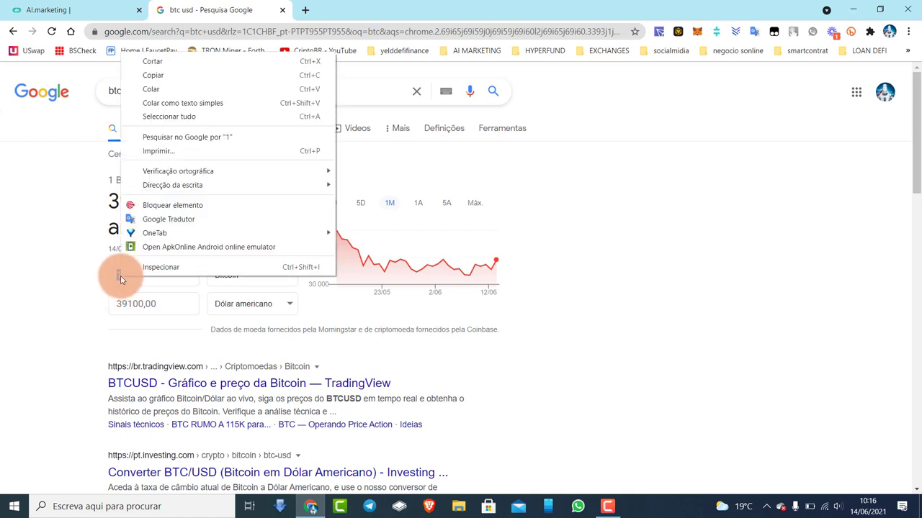
click(197, 88)
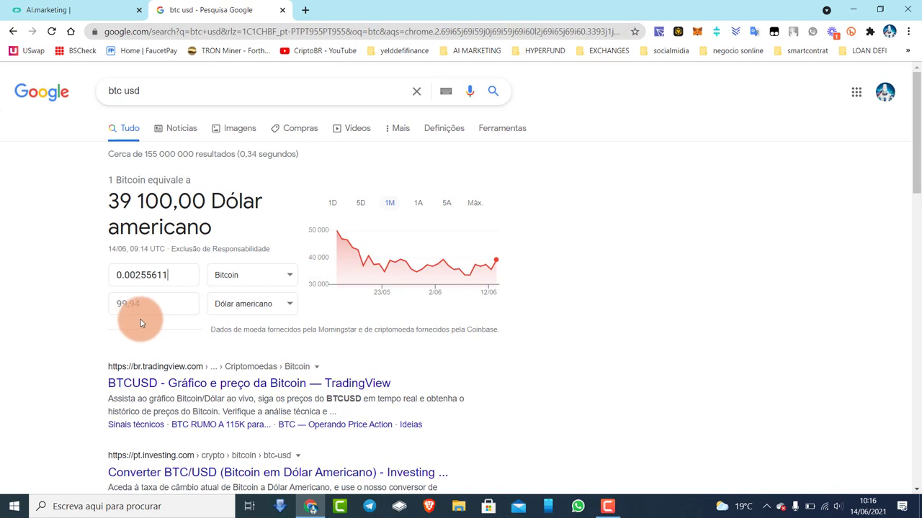
drag(155, 300, 76, 315)
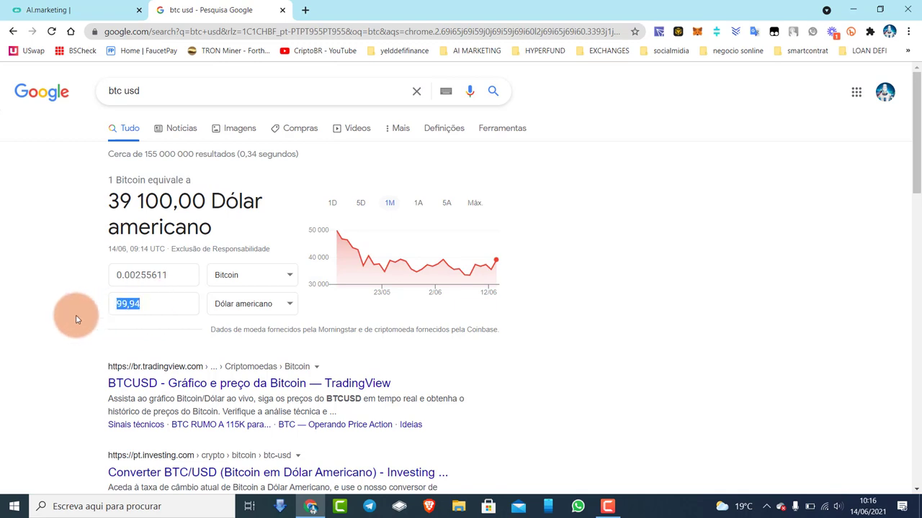
Go back to the AI.marketing tab and look through the Meu Marketing, Cashback and A minha publicidade pages
click(59, 11)
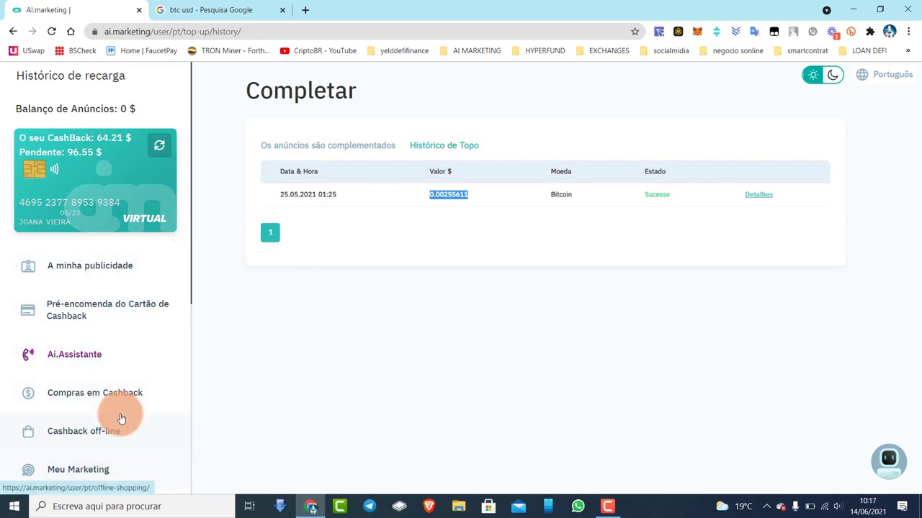
scroll(115, 432, down, 3)
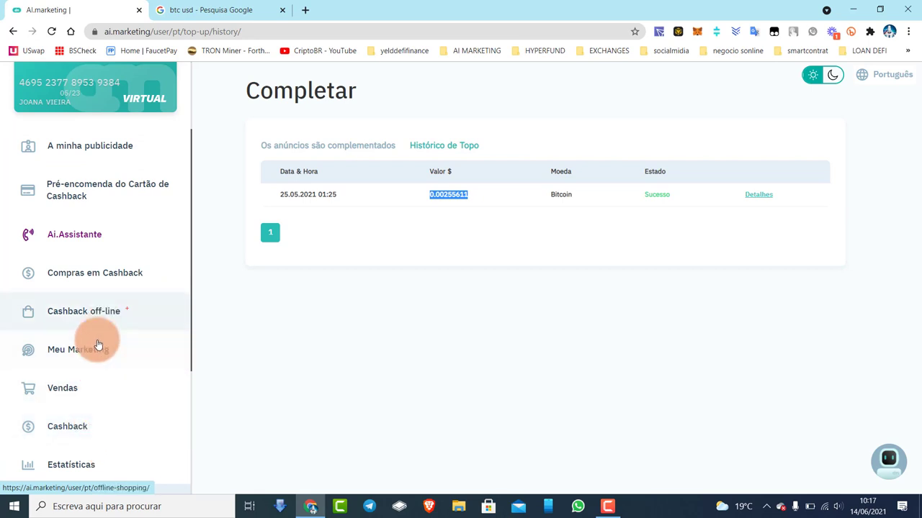
click(98, 352)
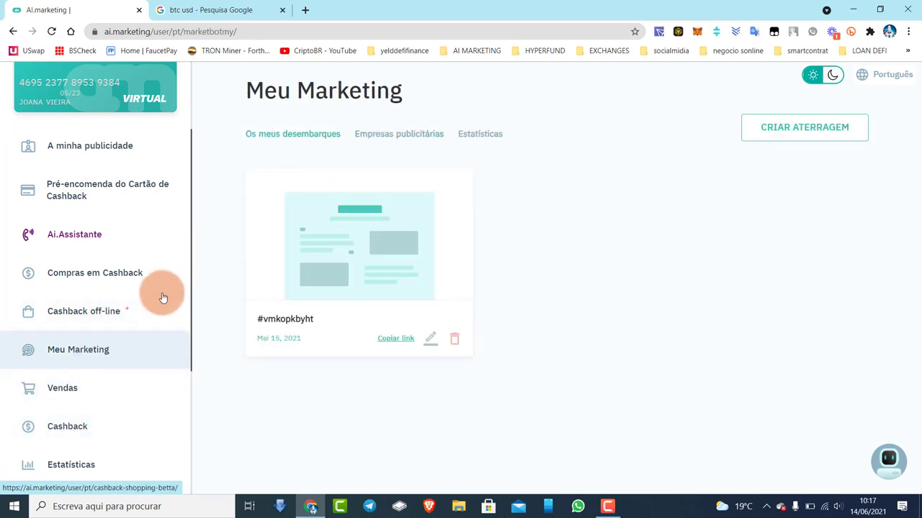
click(66, 436)
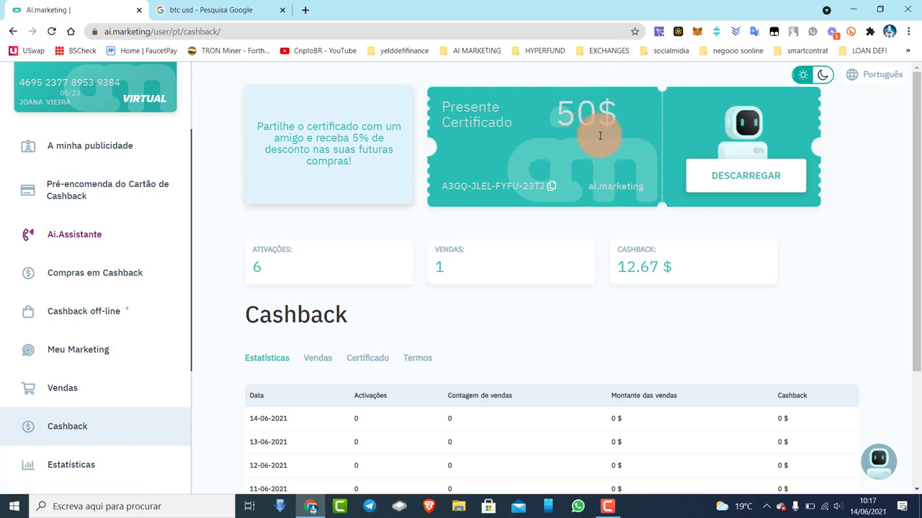
click(117, 148)
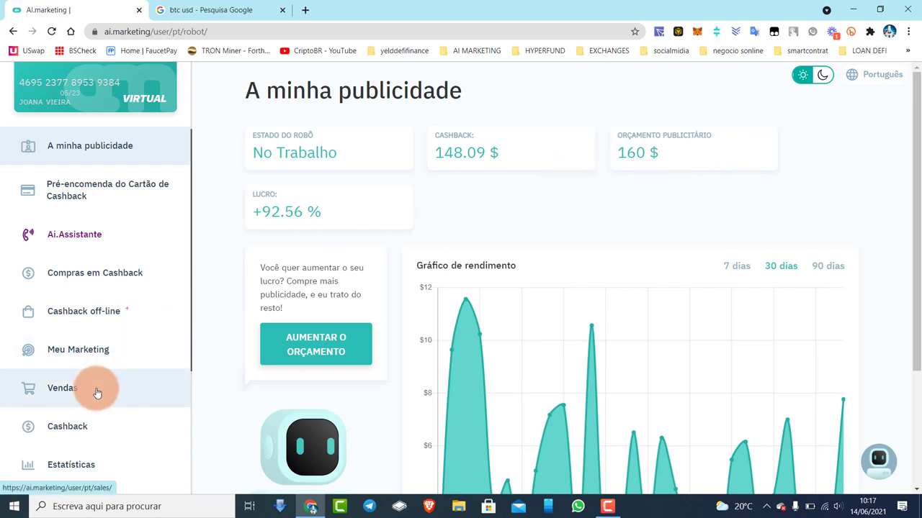
Return the 50$ gift certificate from the Transferência page and acknowledge the confirmation
scroll(99, 366, down, 3)
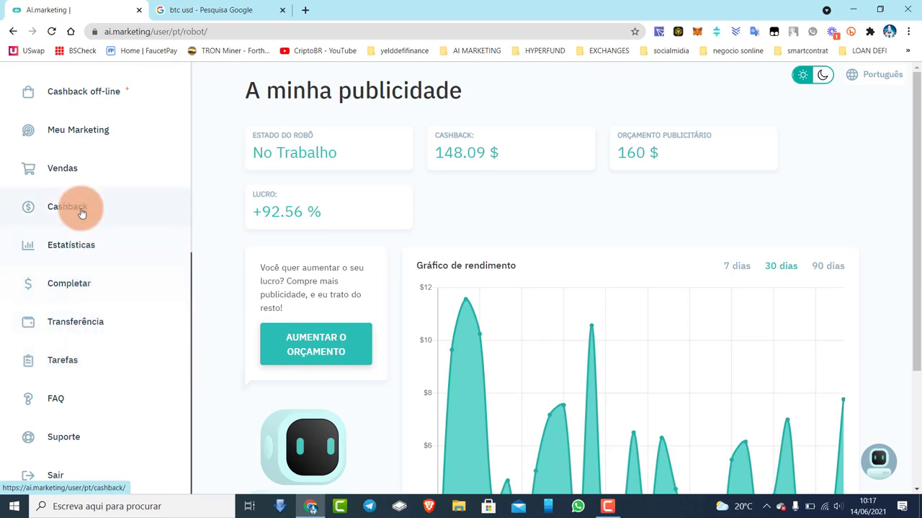
scroll(61, 439, down, 1)
scroll(61, 439, down, 2)
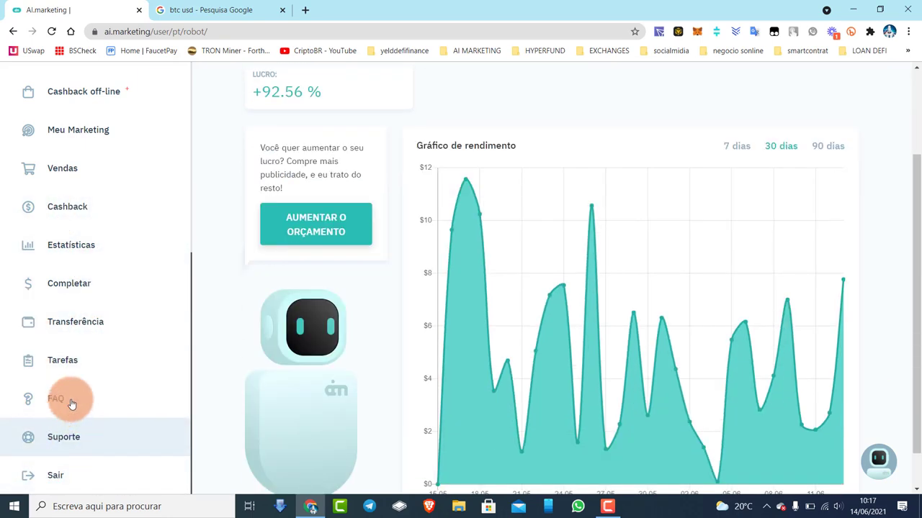
click(79, 321)
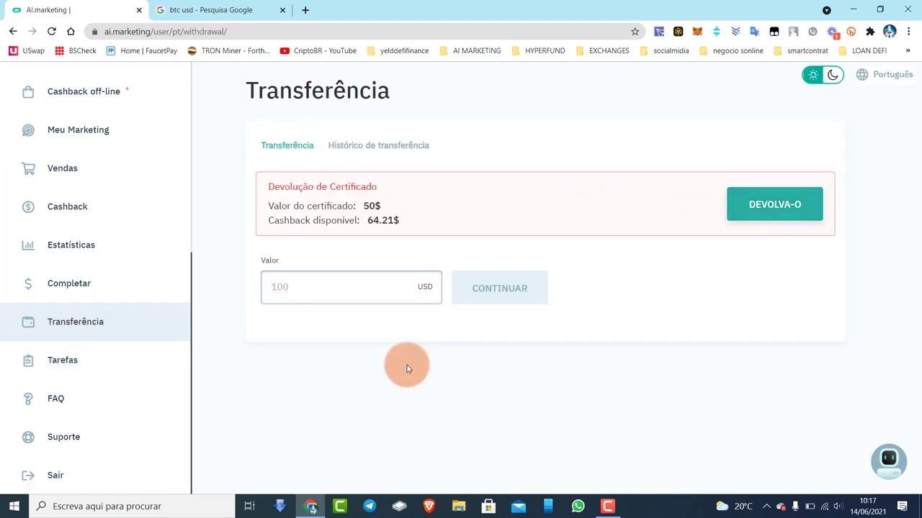
click(799, 206)
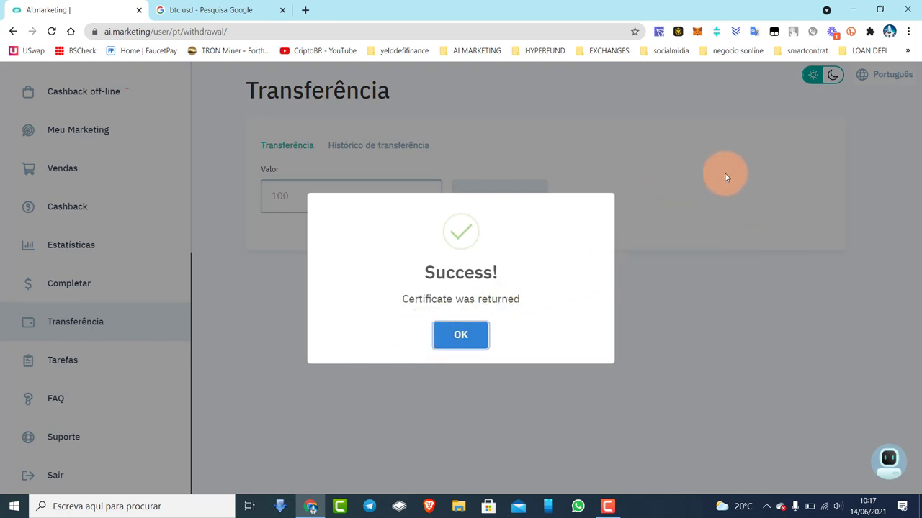
click(461, 336)
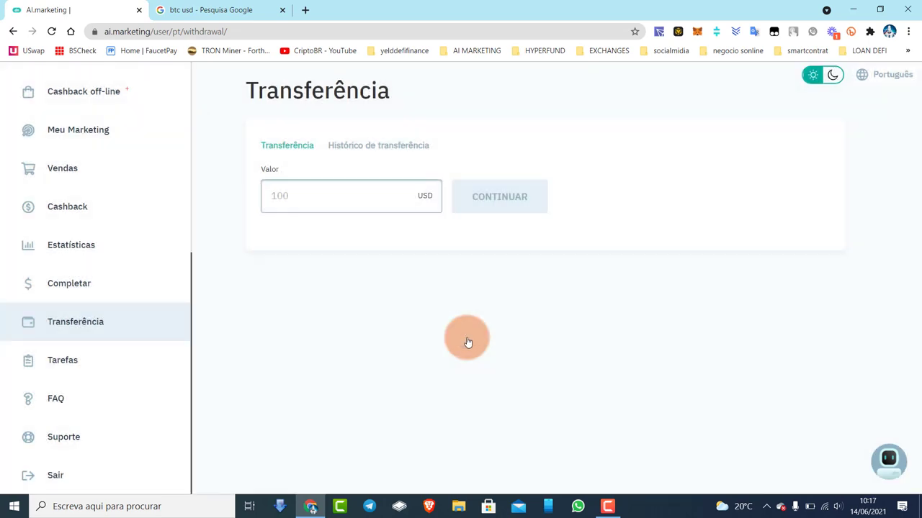
Review the transfer history and check the cashback balance on the virtual card
click(369, 144)
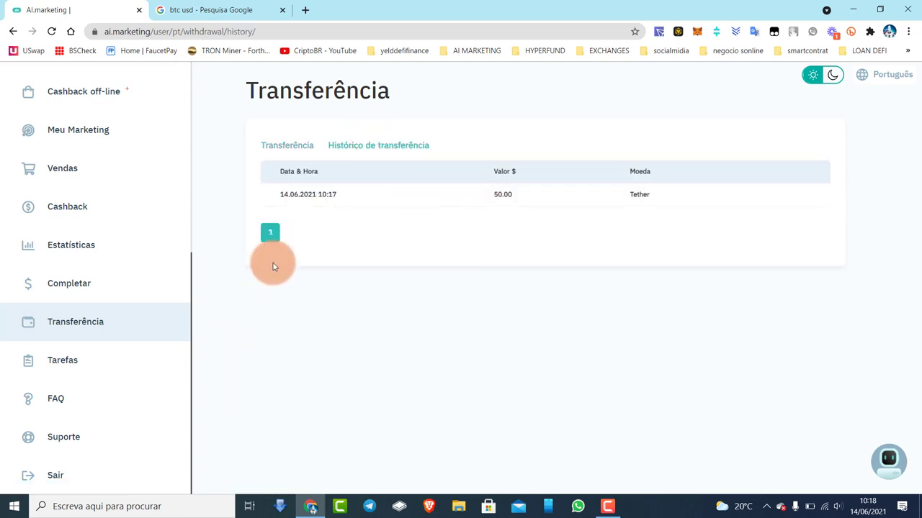
scroll(122, 375, up, 5)
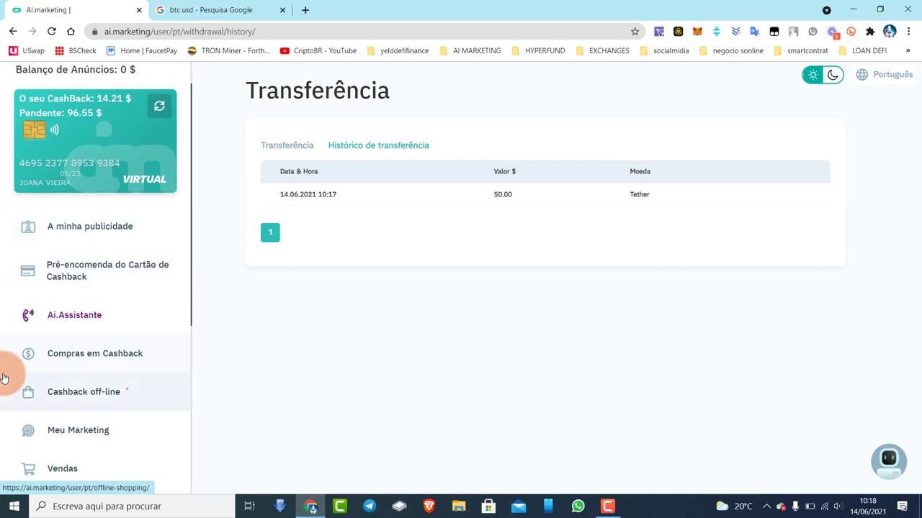
scroll(7, 363, up, 1)
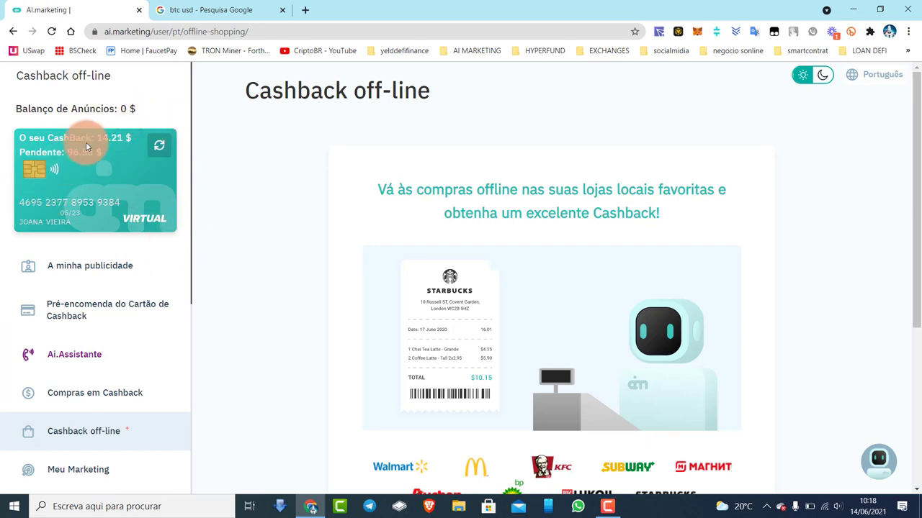
Start a budget increase from A minha publicidade and choose Usar cashback as the payment method
click(66, 269)
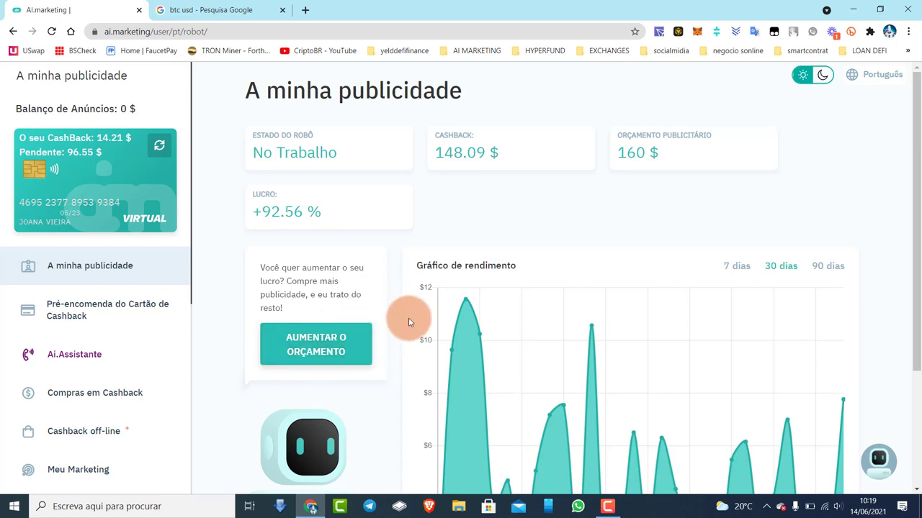
scroll(370, 314, down, 1)
scroll(370, 319, up, 1)
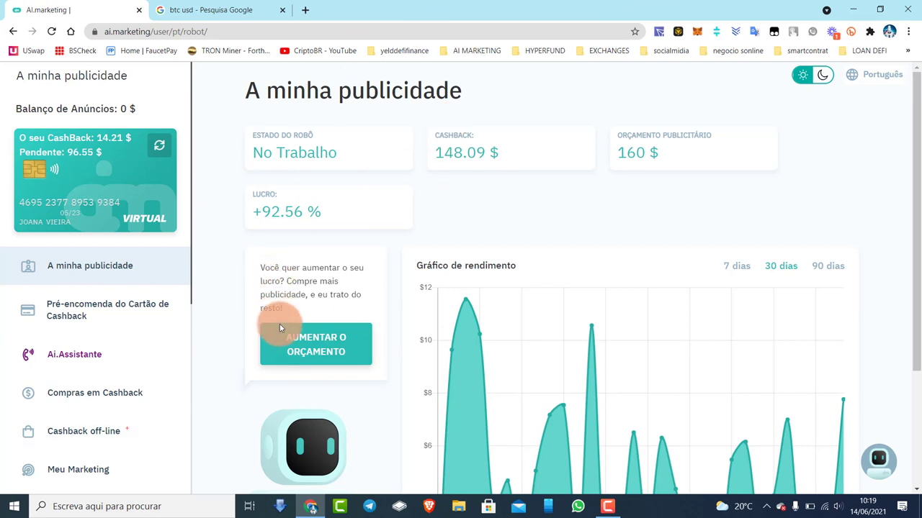
click(296, 348)
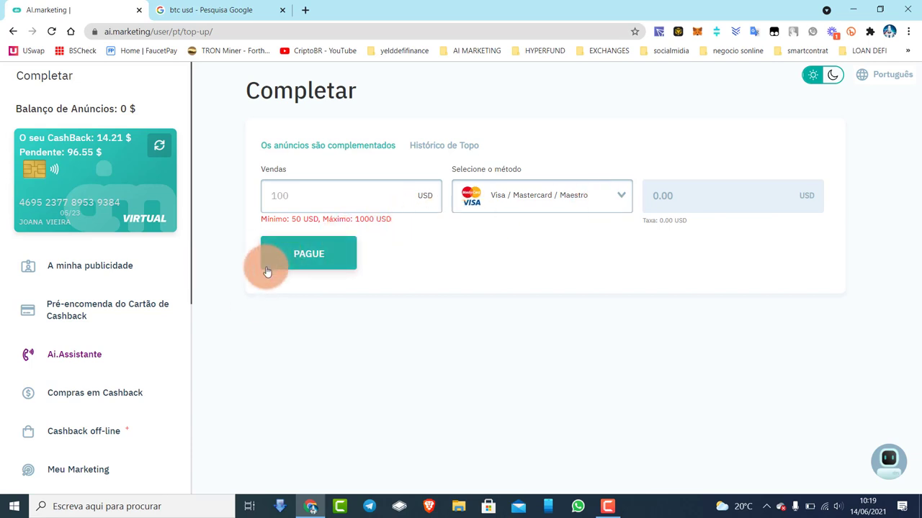
click(623, 202)
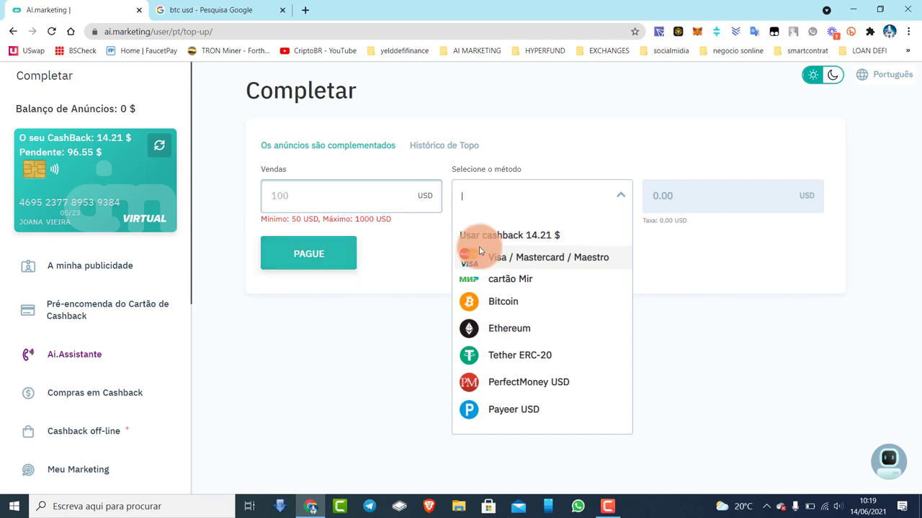
click(547, 237)
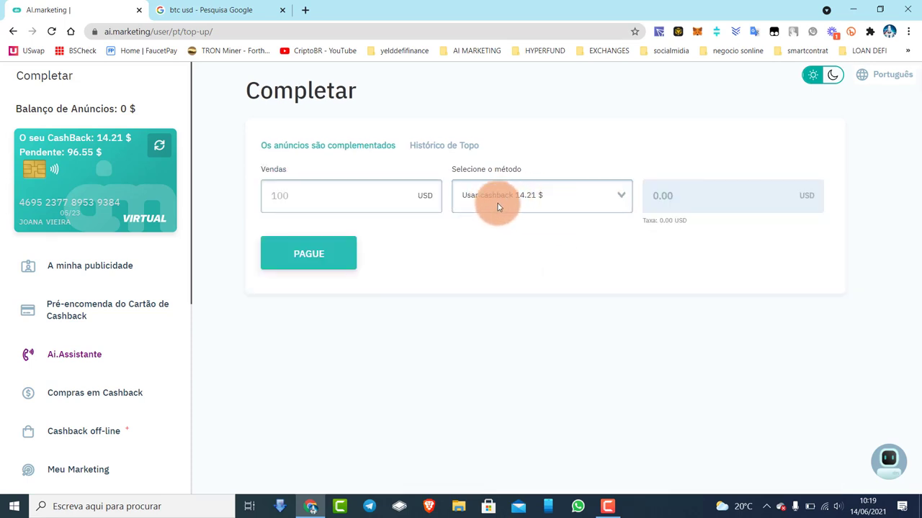
Try to pay for the advertising top-up from cashback, first without an amount and again with 14 USD
click(289, 252)
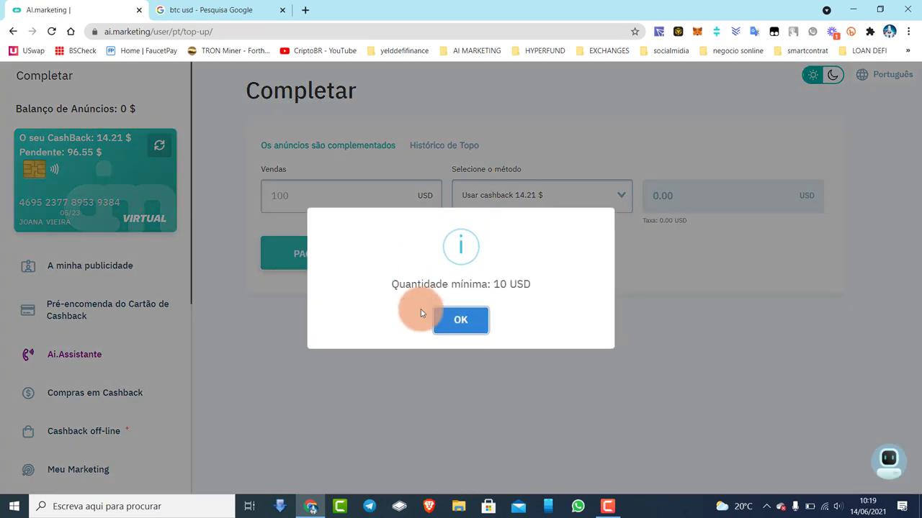
click(461, 322)
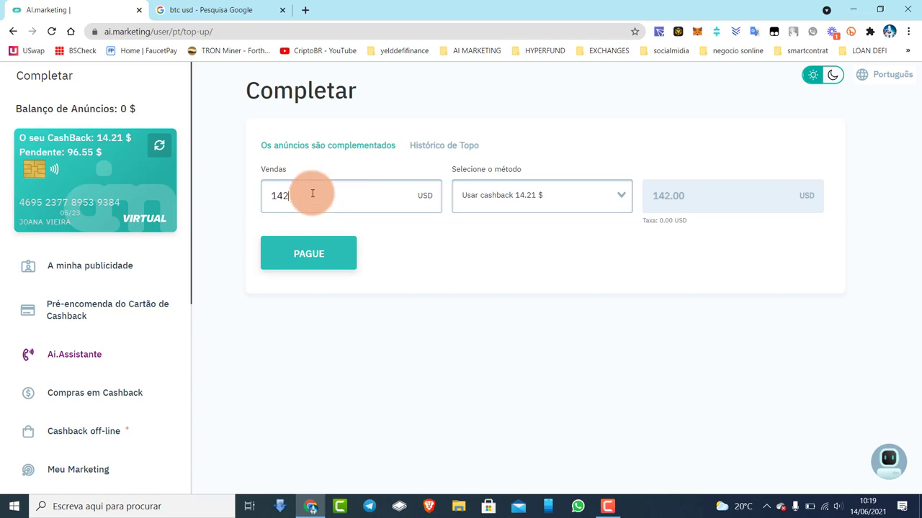
click(311, 258)
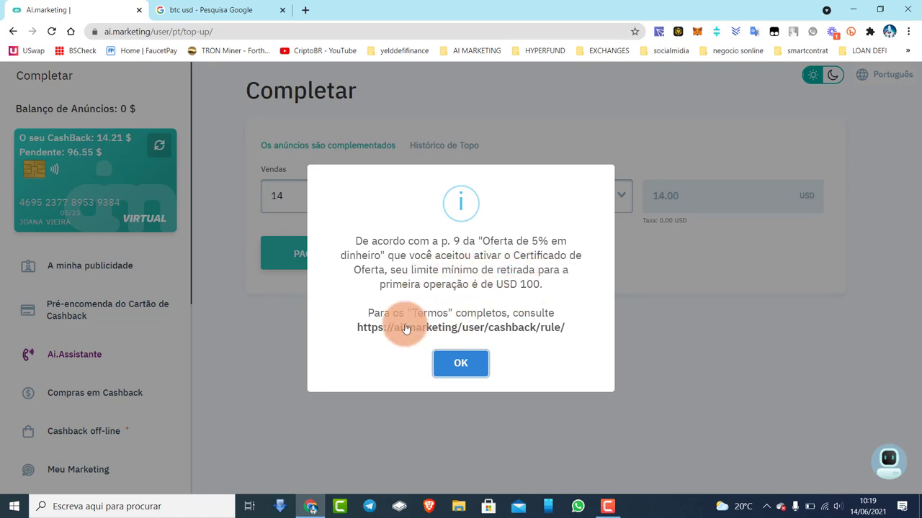
click(470, 365)
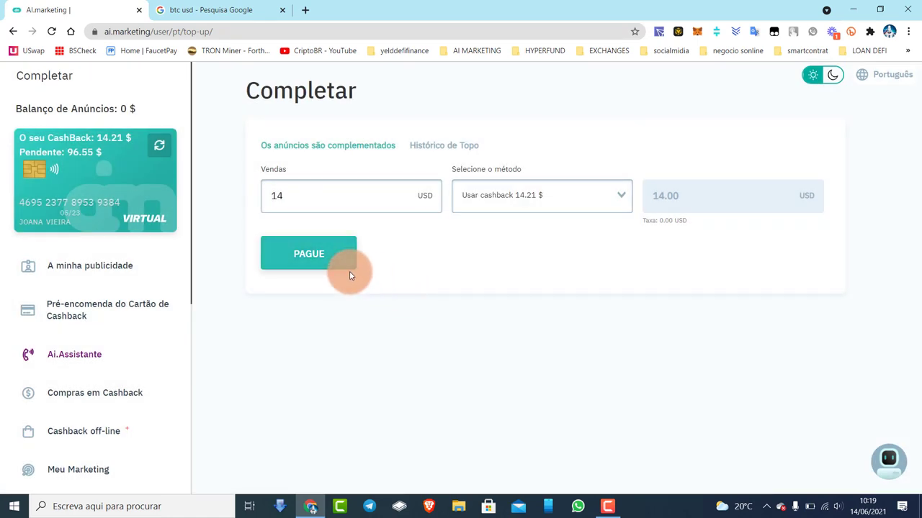
click(331, 267)
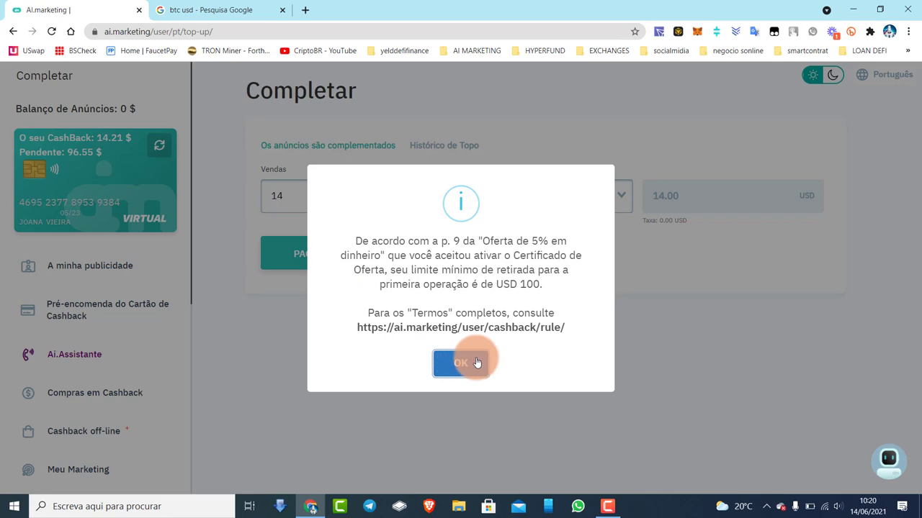
Open the cashback offer terms linked in the notice, switch the page language to Português and read them
click(466, 329)
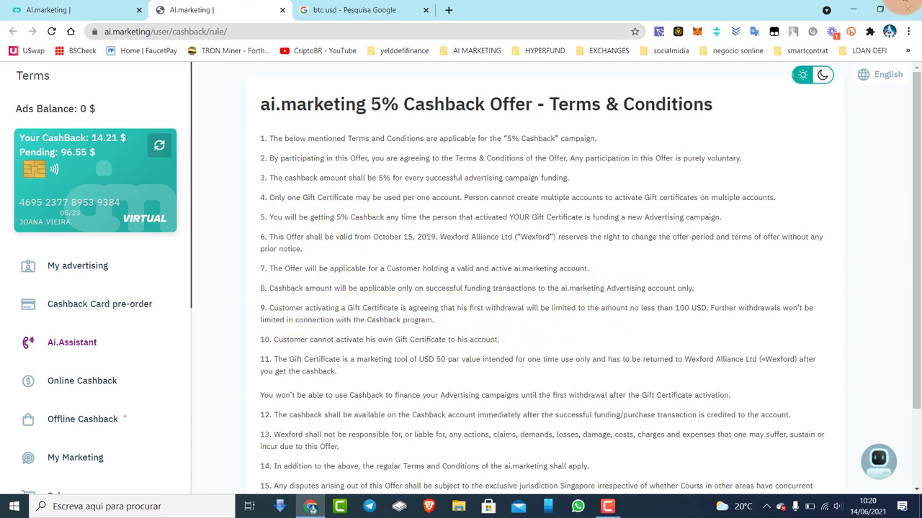
click(893, 76)
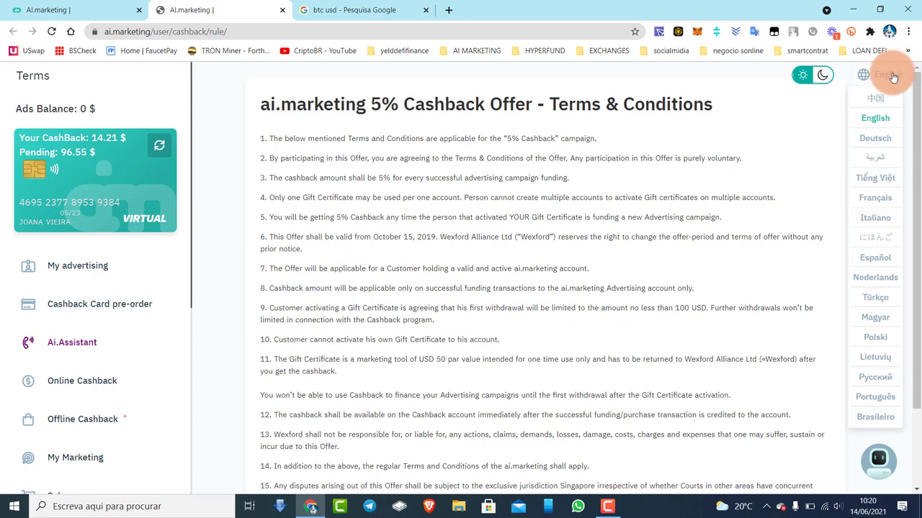
click(867, 401)
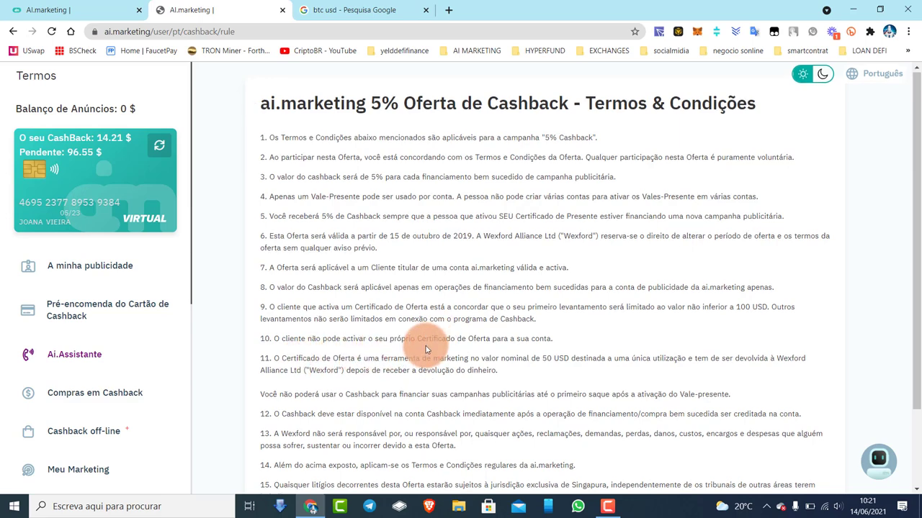
scroll(440, 392, down, 1)
scroll(450, 385, up, 1)
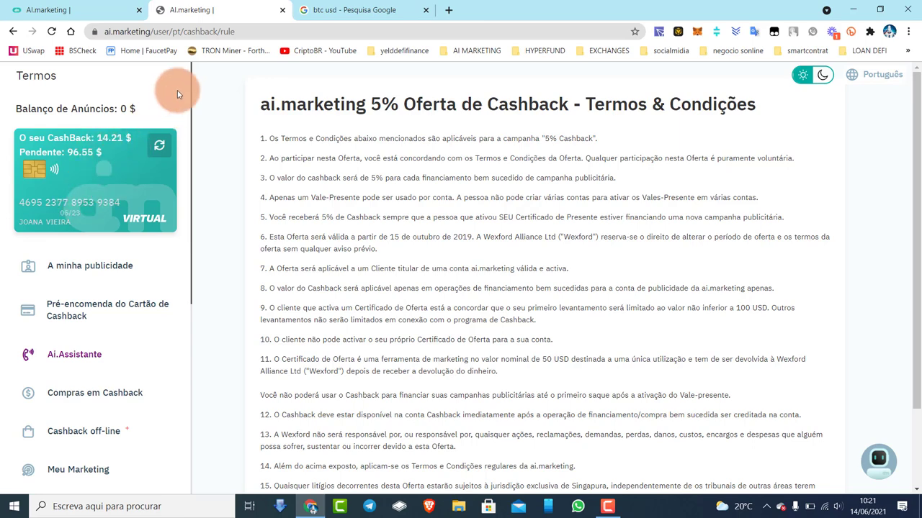
Start a budget increase from A minha publicidade, try to pay 14 USD using cashback, and dismiss the notice
click(90, 267)
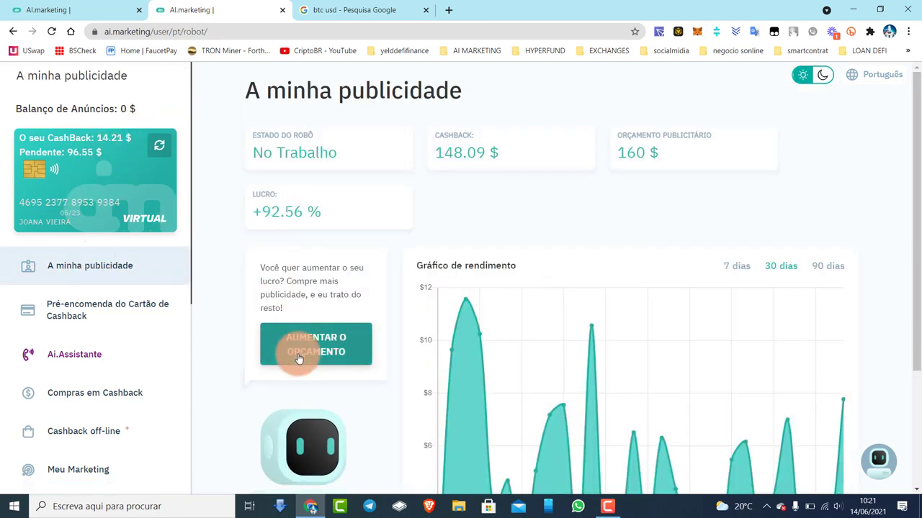
click(309, 346)
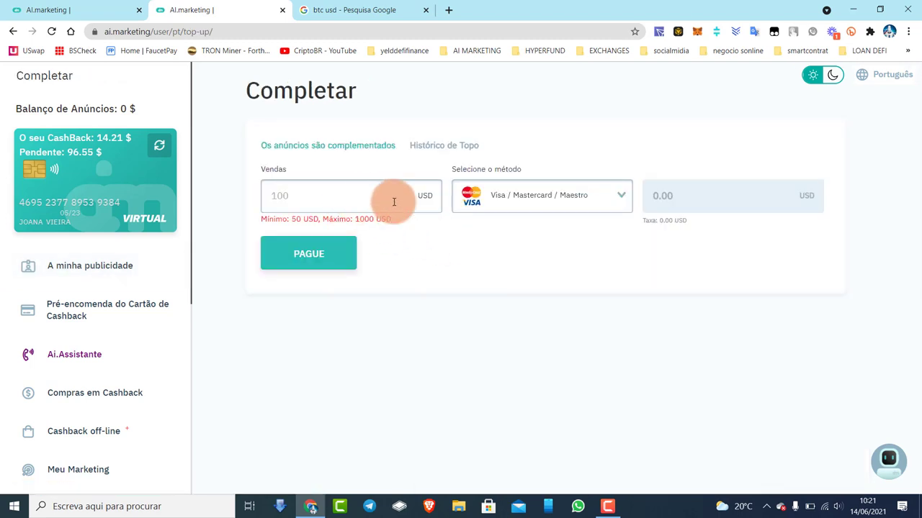
click(603, 204)
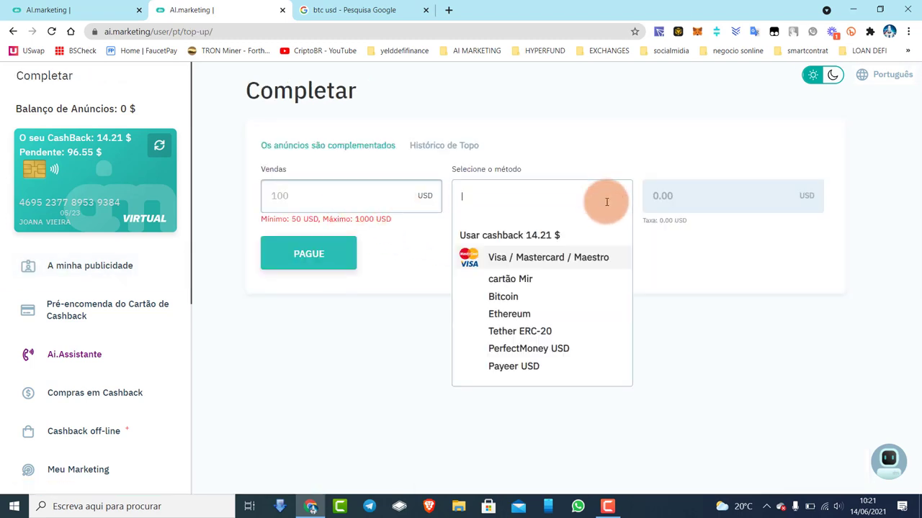
click(540, 239)
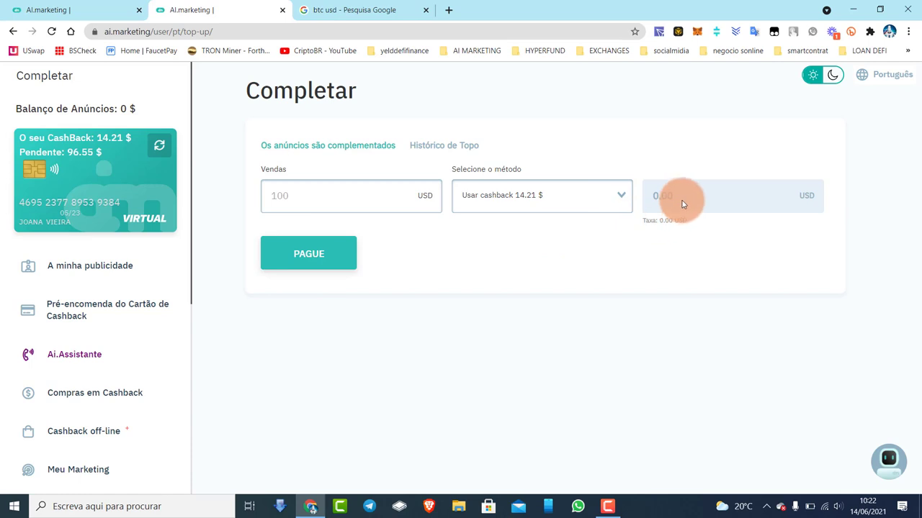
click(316, 204)
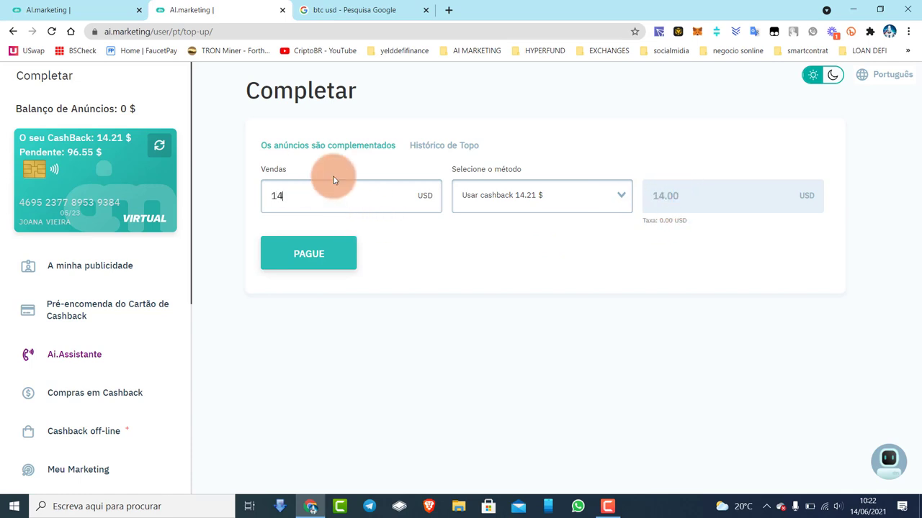
click(306, 259)
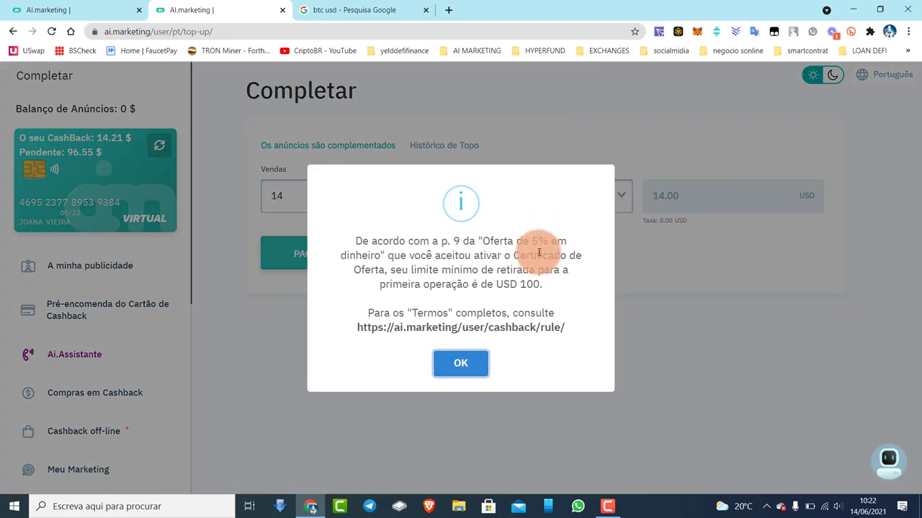
click(464, 363)
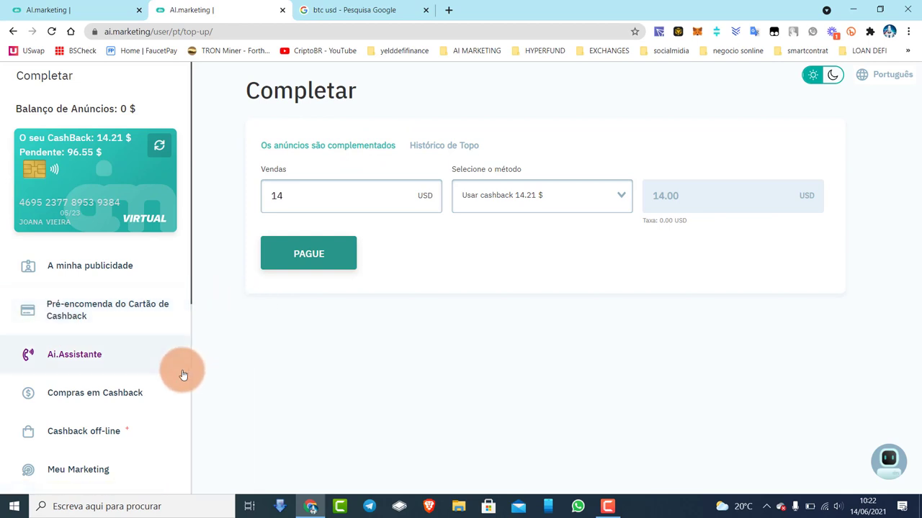
Open the existing landing page for editing in Meu Marketing and look over its content blocks
scroll(116, 416, down, 3)
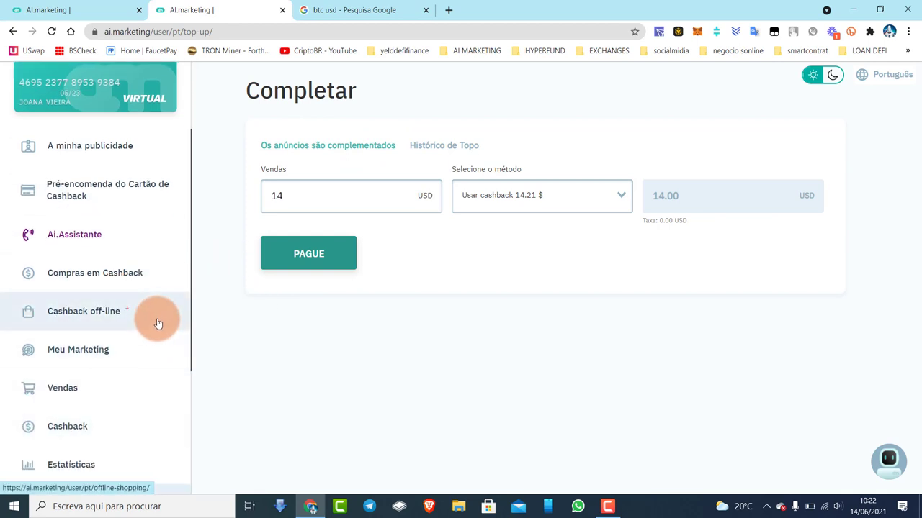
scroll(90, 432, down, 3)
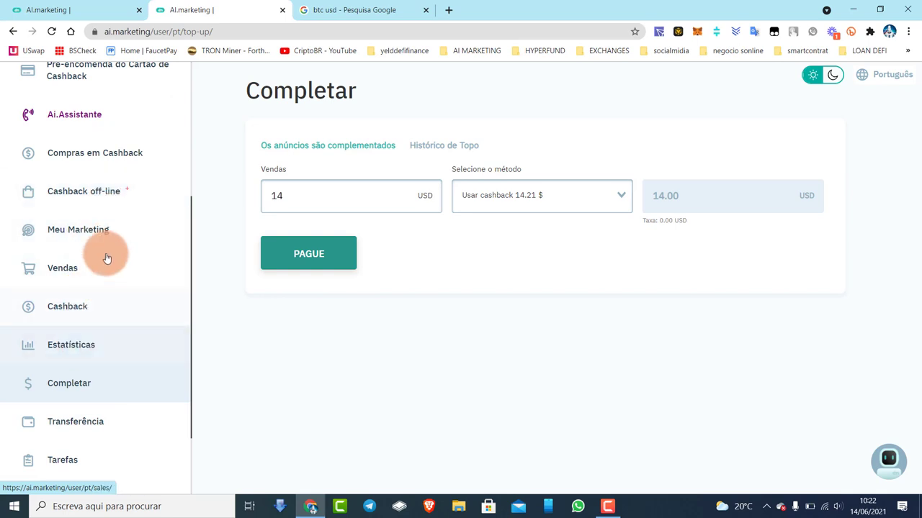
click(104, 232)
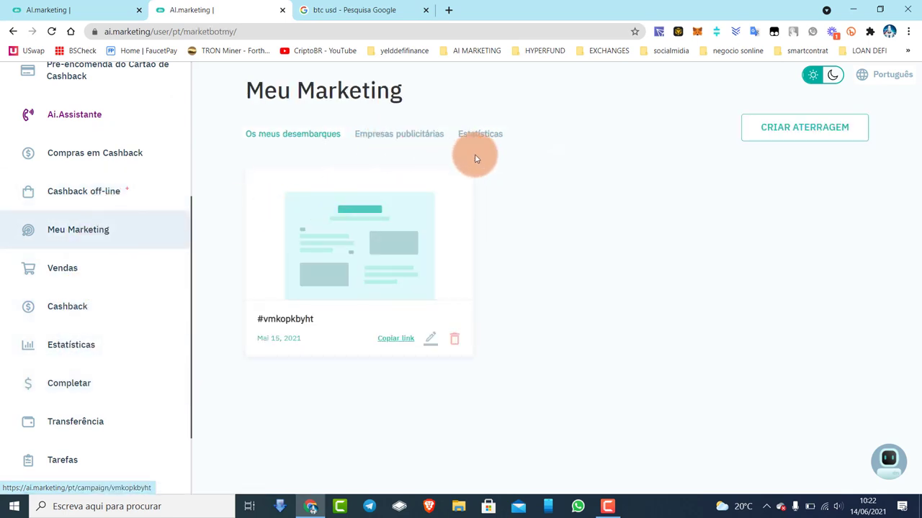
click(429, 337)
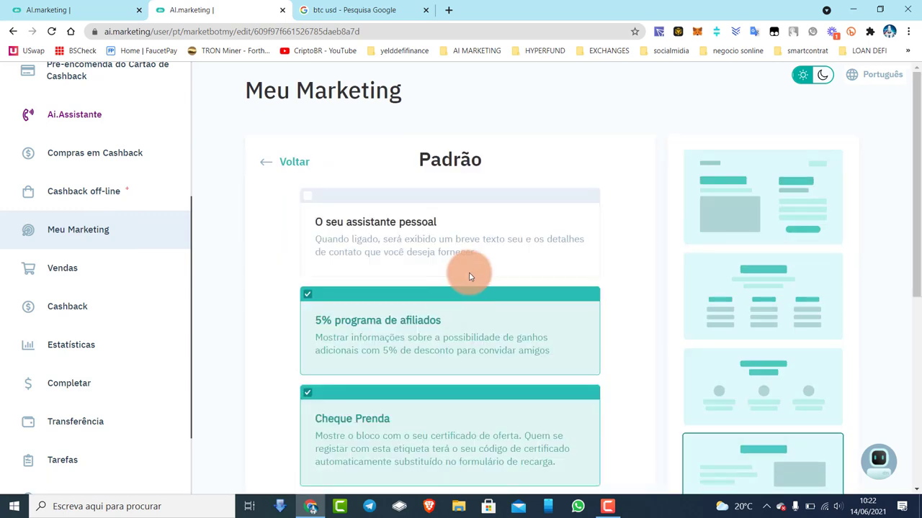
scroll(395, 316, down, 2)
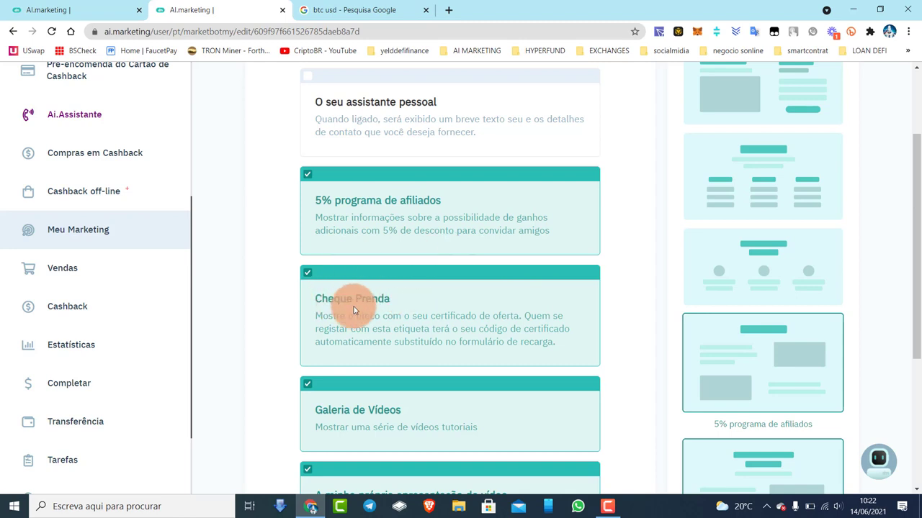
Turn the landing page's Cheque Prenda block off and back on, and return to the landing page list
click(308, 274)
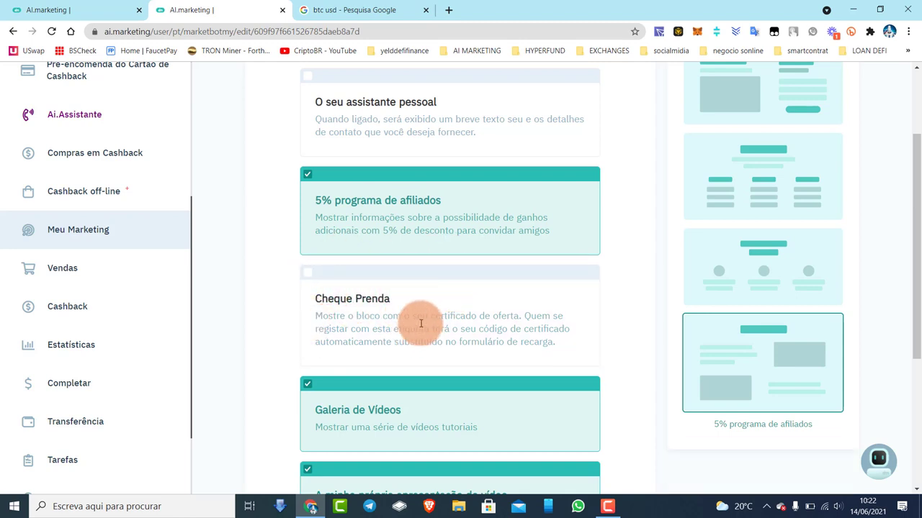
click(309, 276)
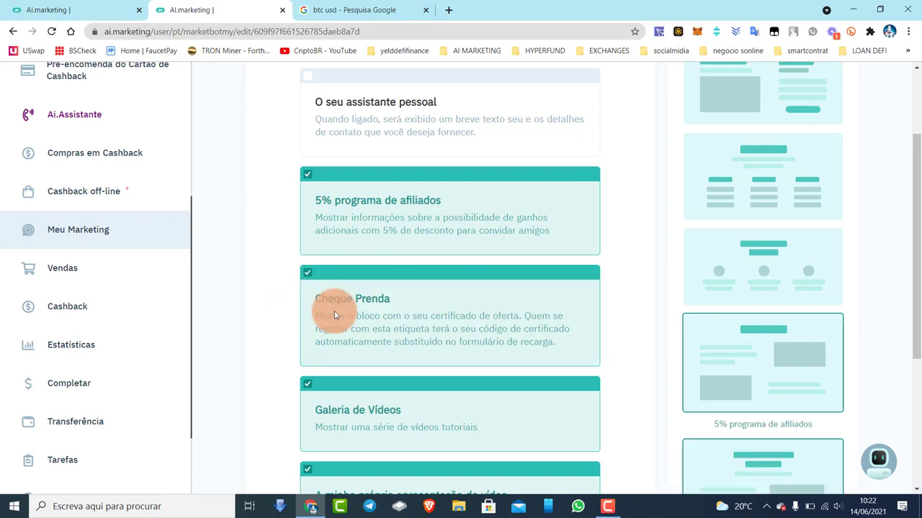
scroll(320, 313, down, 3)
scroll(232, 392, up, 4)
scroll(233, 393, up, 1)
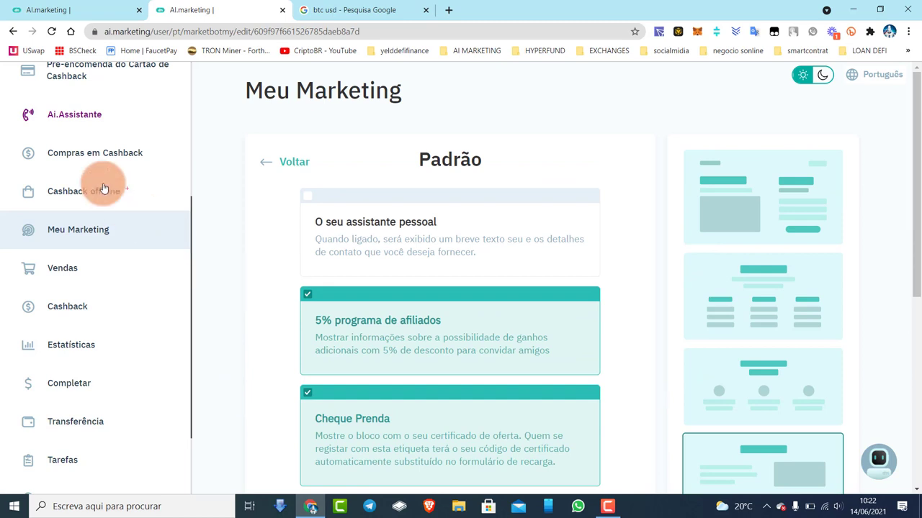
scroll(103, 185, up, 4)
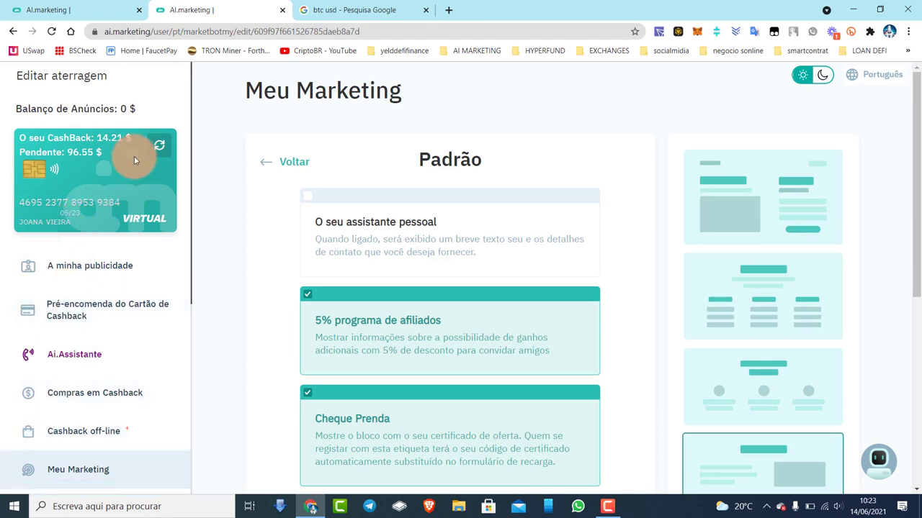
click(267, 164)
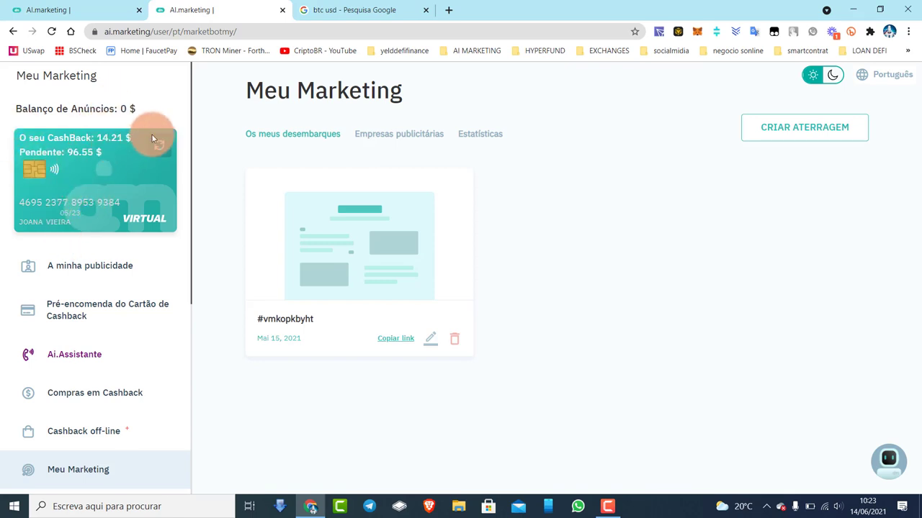
Repeat the A minha publicidade budget top-up attempt with Usar cashback and 14 USD, and close the minimum-withdrawal notice
click(100, 268)
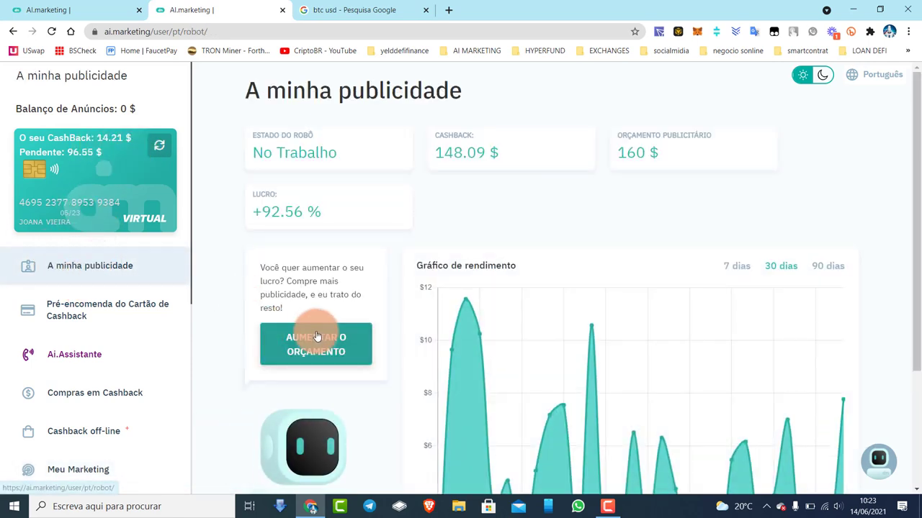
click(323, 340)
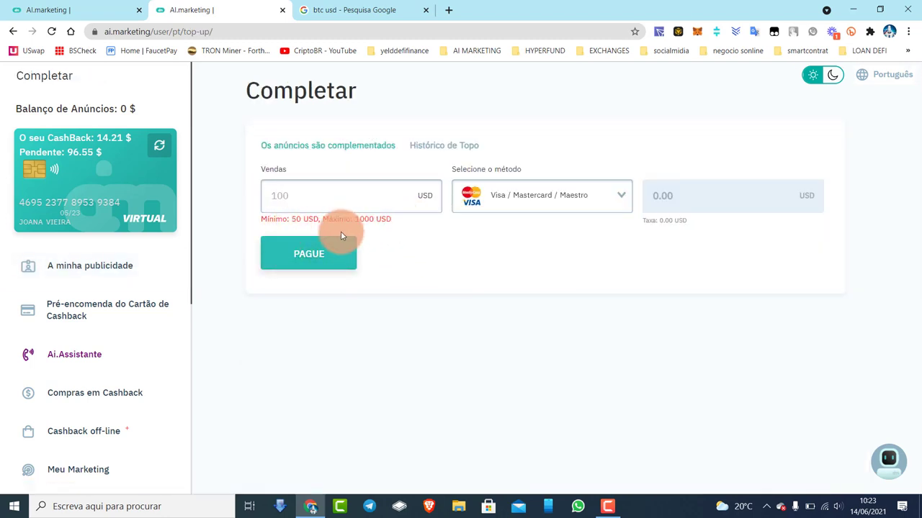
click(616, 198)
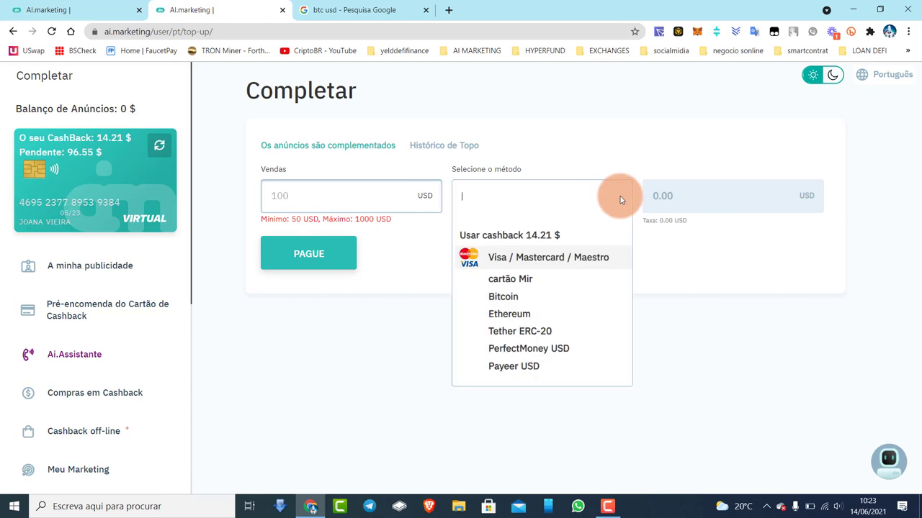
click(536, 237)
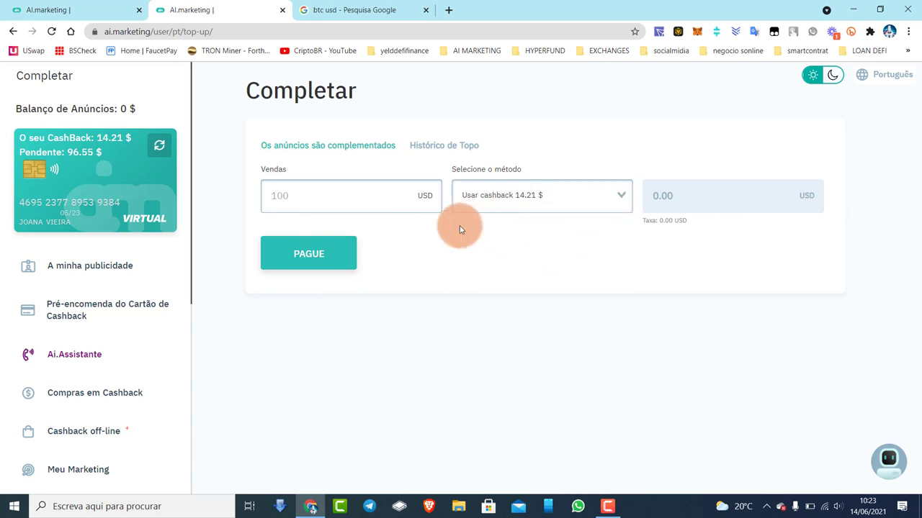
click(334, 207)
text(14)
click(298, 253)
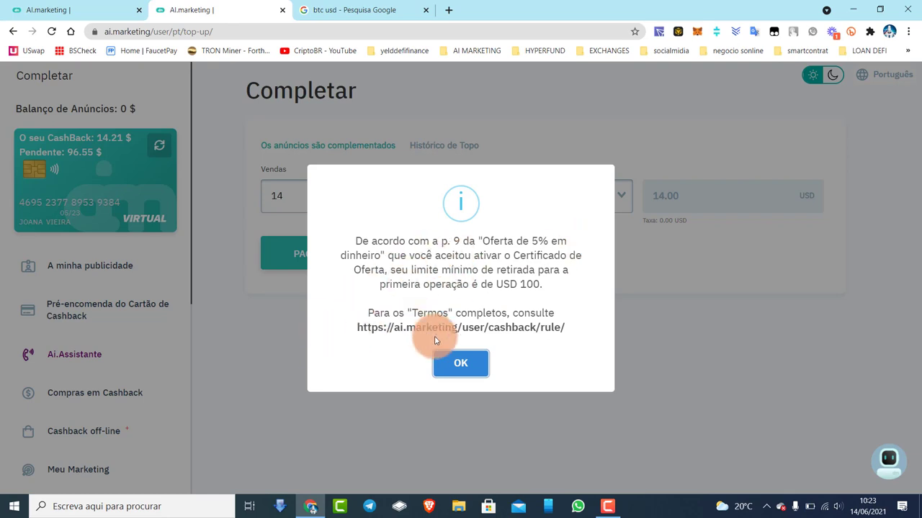
click(470, 367)
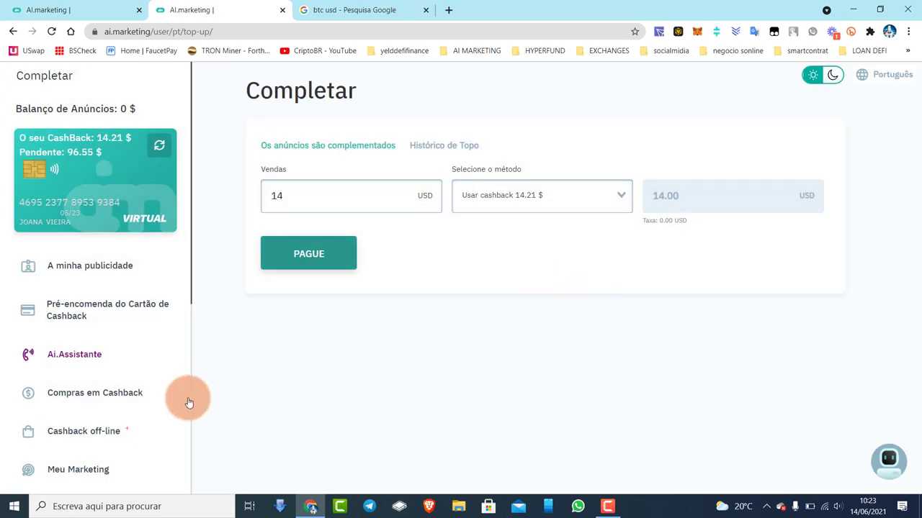
Open Estatísticas and review the MarketBot totals and the daily cashback on the first page of the table
scroll(162, 389, down, 1)
scroll(158, 370, down, 1)
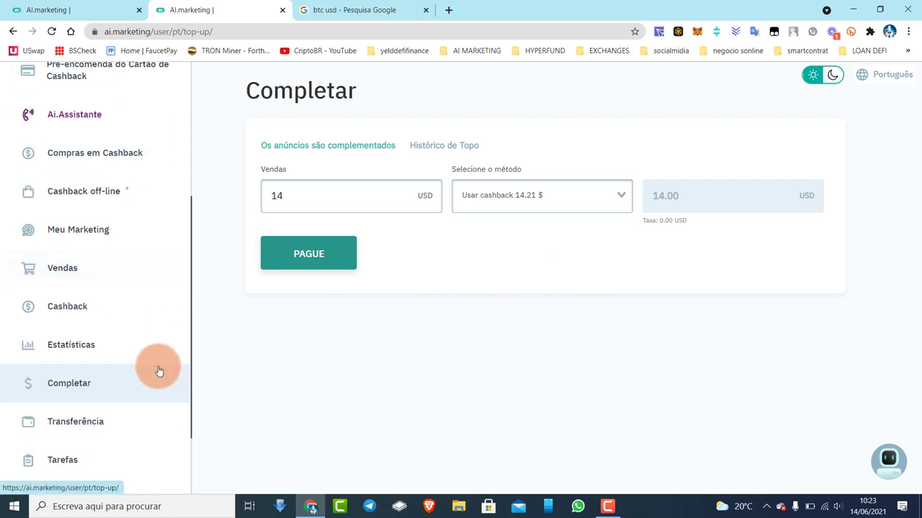
scroll(151, 362, up, 1)
scroll(152, 361, up, 2)
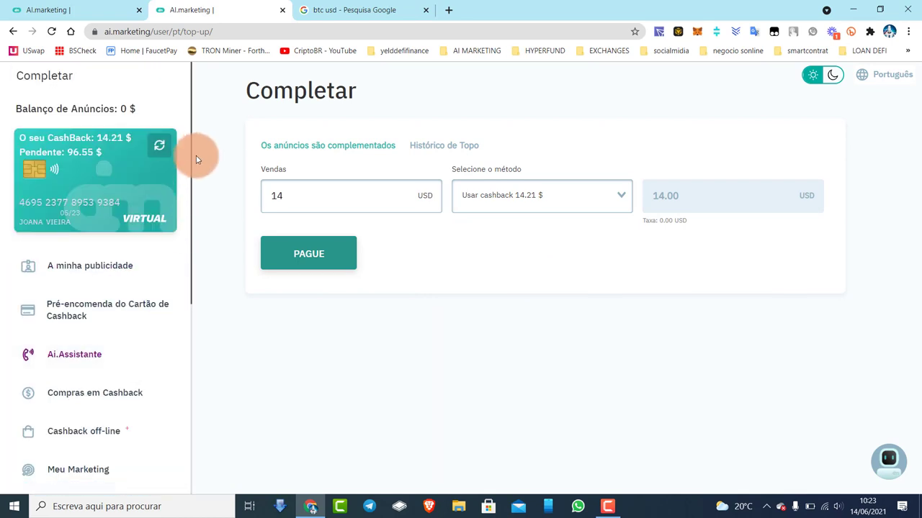
scroll(52, 322, down, 2)
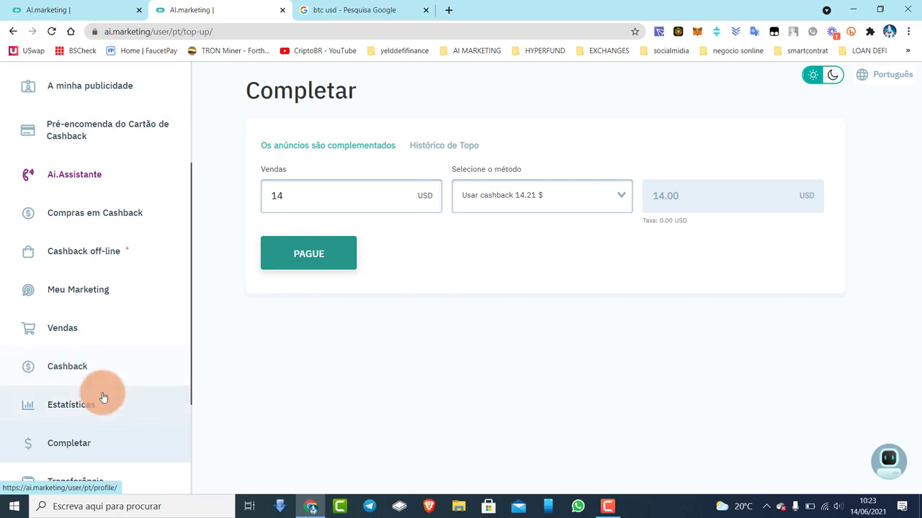
click(79, 407)
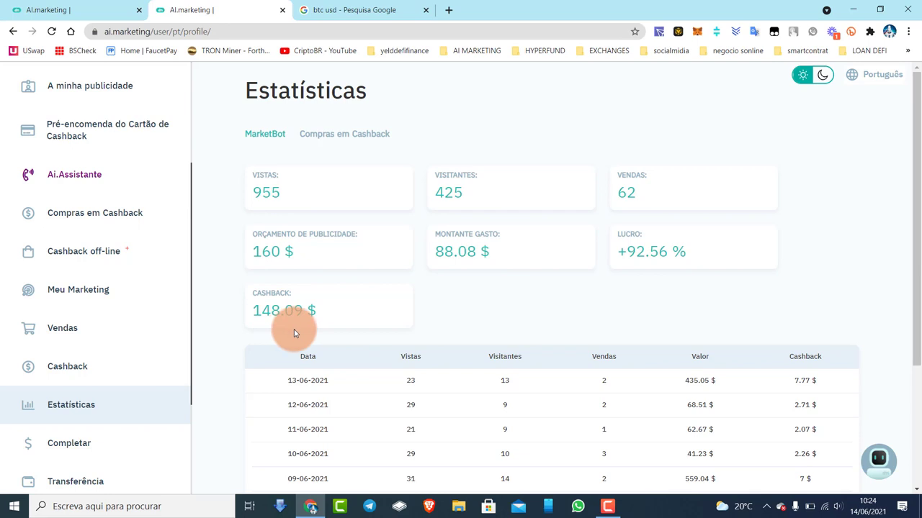
scroll(489, 324, down, 2)
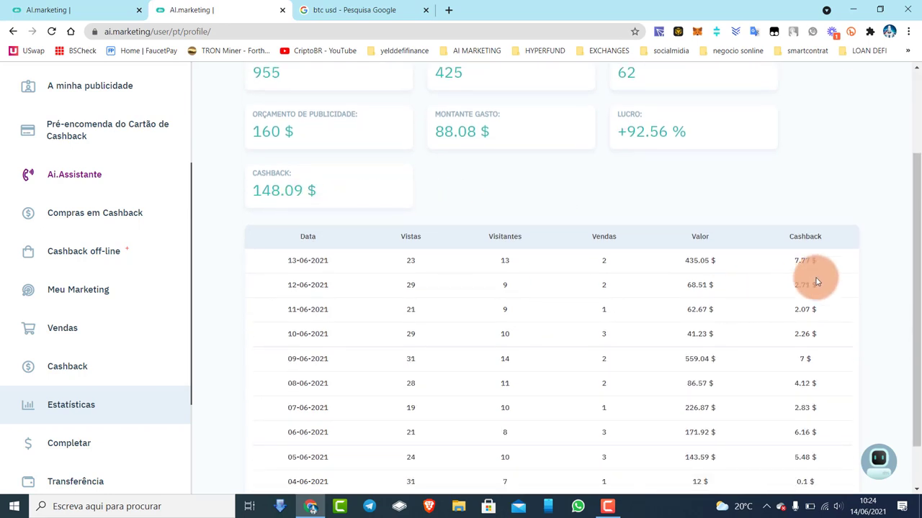
scroll(816, 316, down, 1)
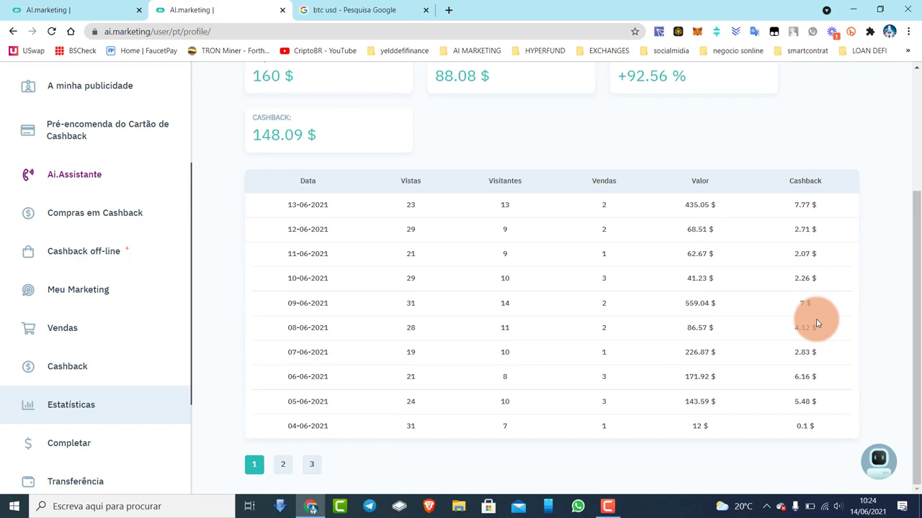
Review the earliest daily earnings on page 3 of the MarketBot table and check the Compras em Cashback statistics
click(310, 466)
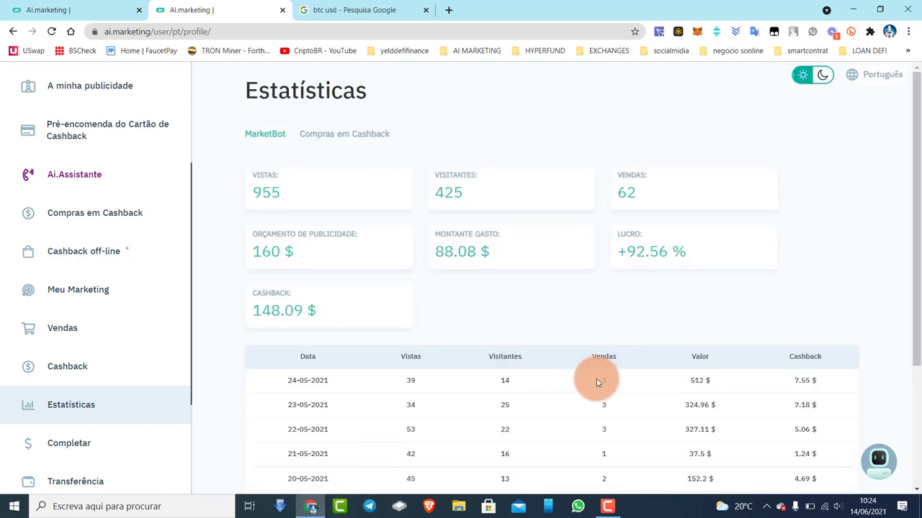
scroll(596, 379, down, 1)
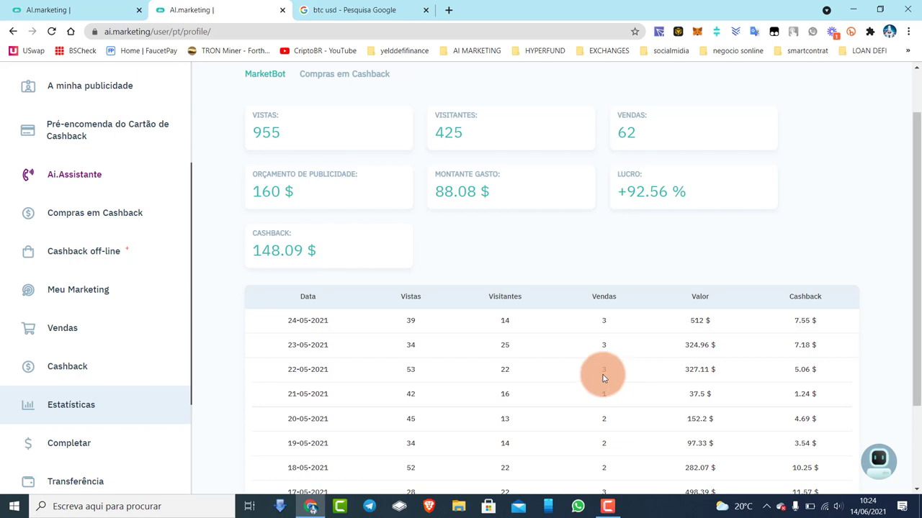
scroll(679, 371, down, 2)
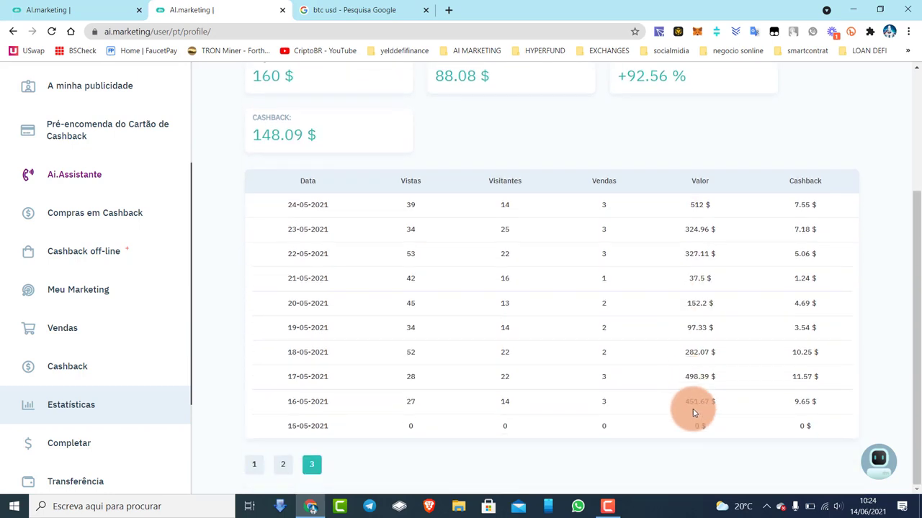
scroll(344, 454, up, 3)
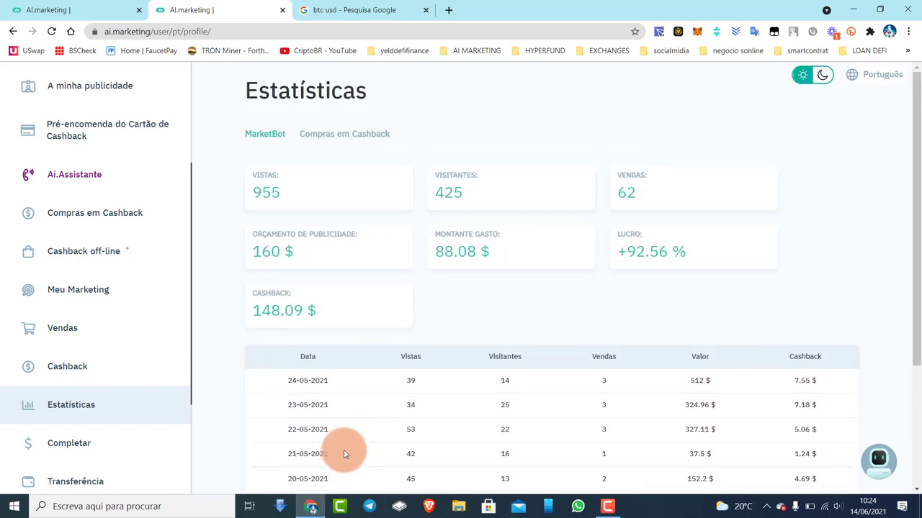
click(357, 136)
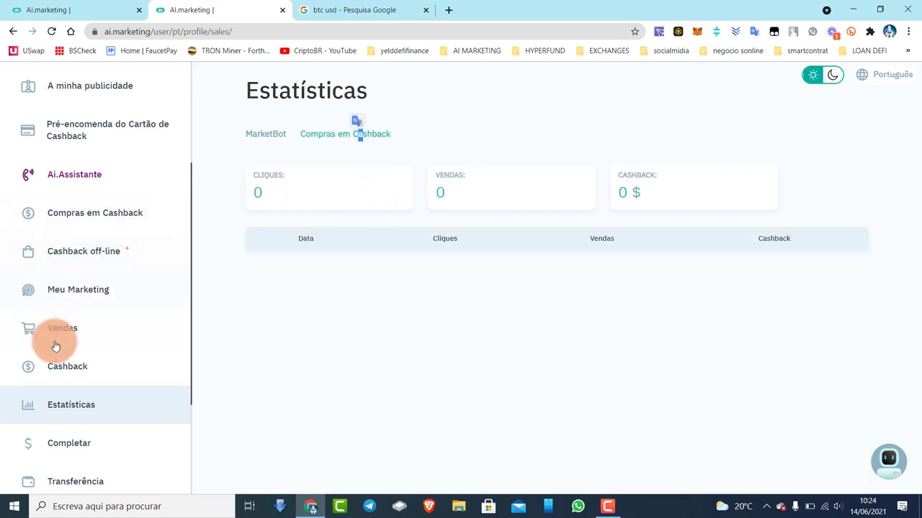
scroll(127, 376, up, 3)
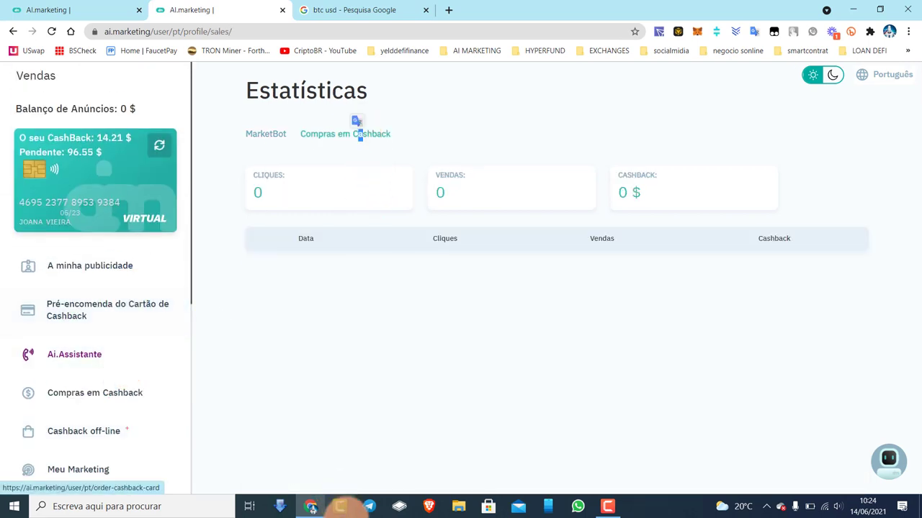